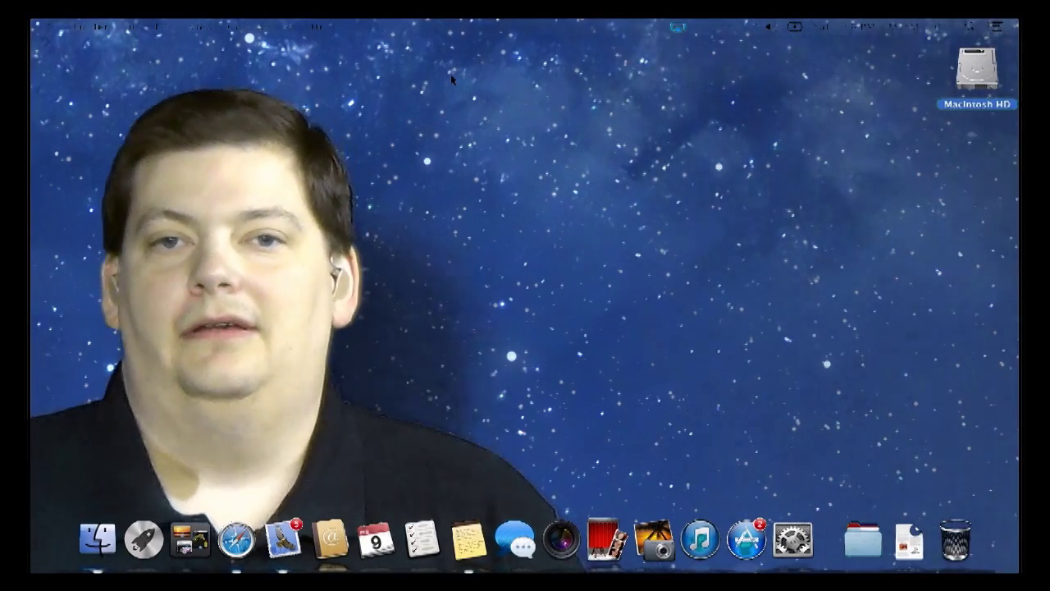
- Launch Mail from the Dock, then hide and reshow the mailbox sidebar
left_click(450, 74)
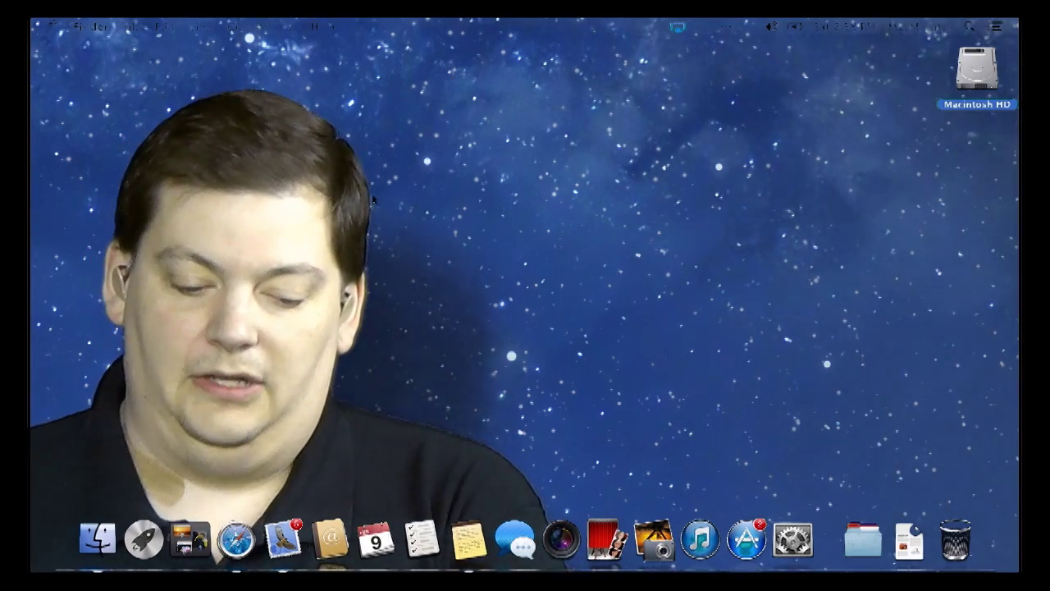
left_click(283, 539)
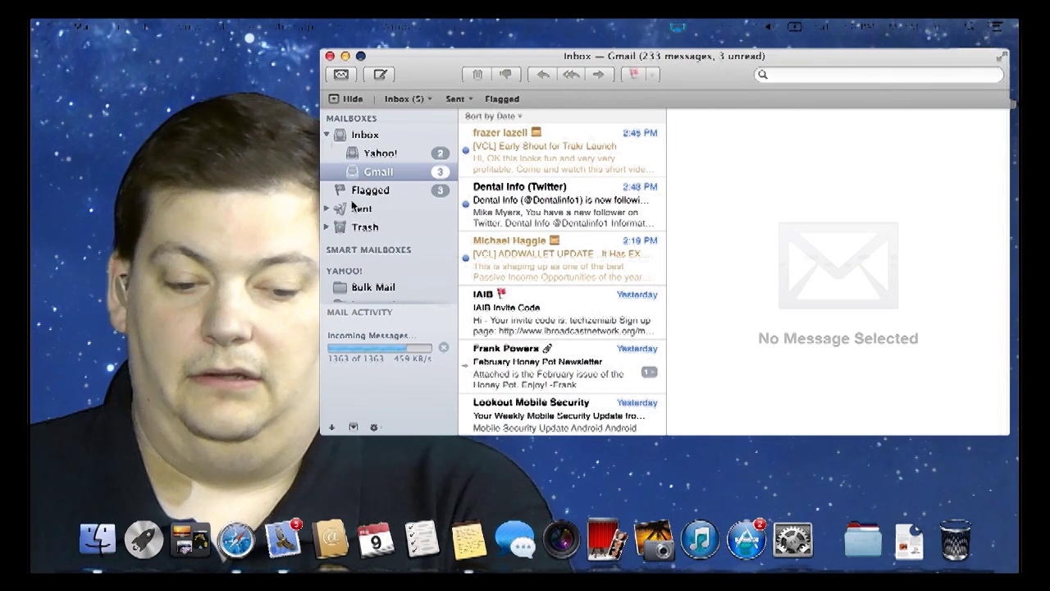
left_click(336, 100)
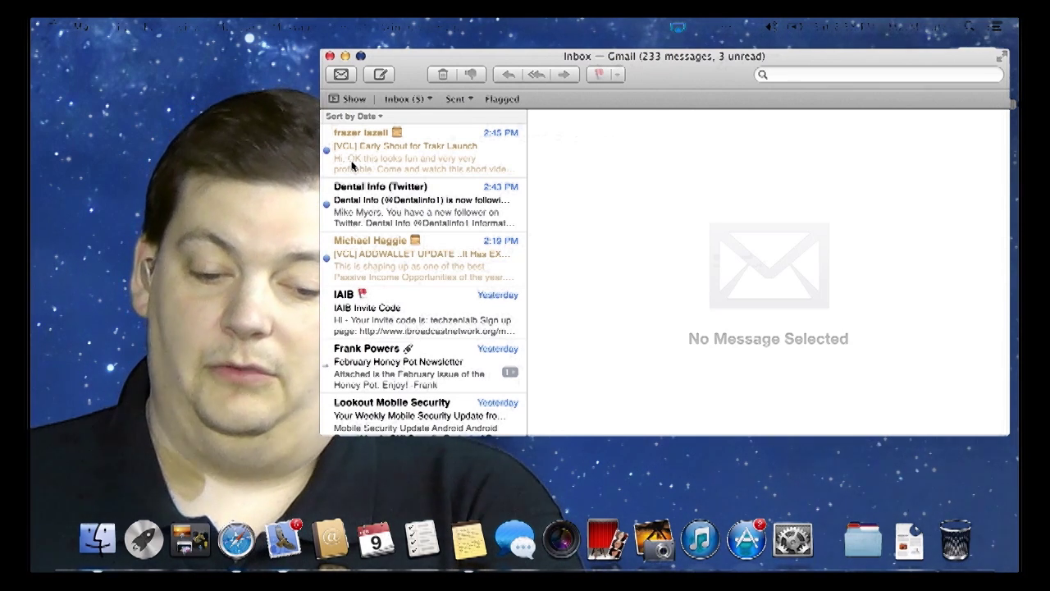
left_click(346, 99)
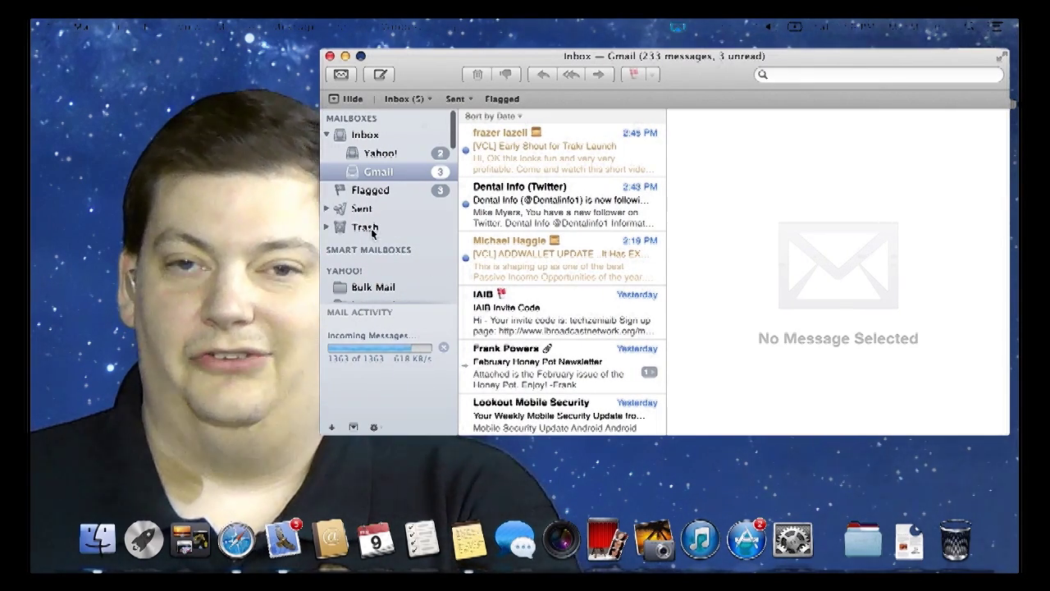
- Scroll through the mailbox list and nudge the Mail window slightly right
scroll(379, 227, "down", 10)
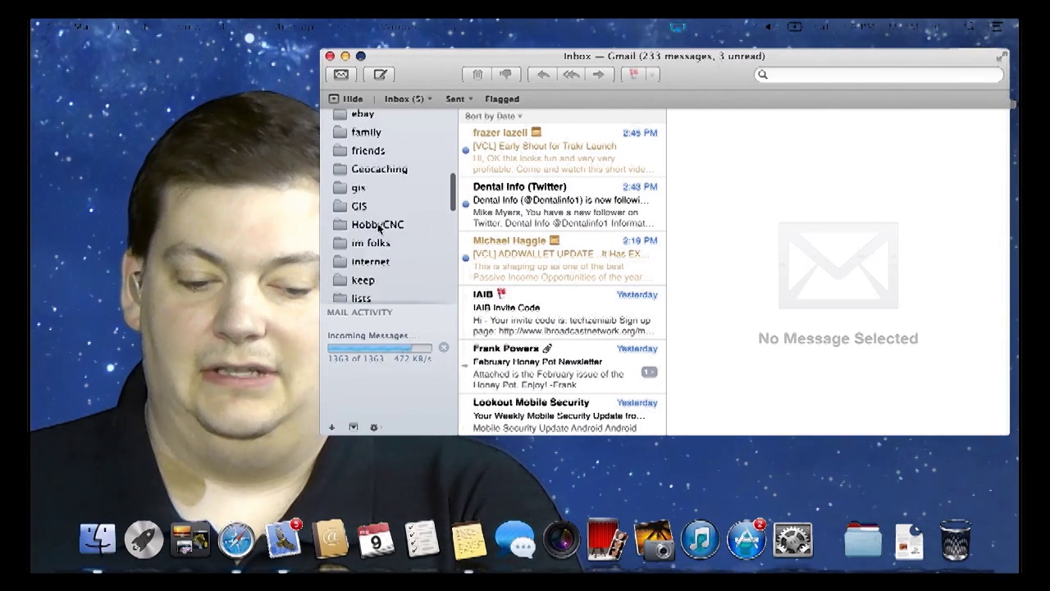
scroll(379, 228, "up", 5)
scroll(379, 227, "down", 5)
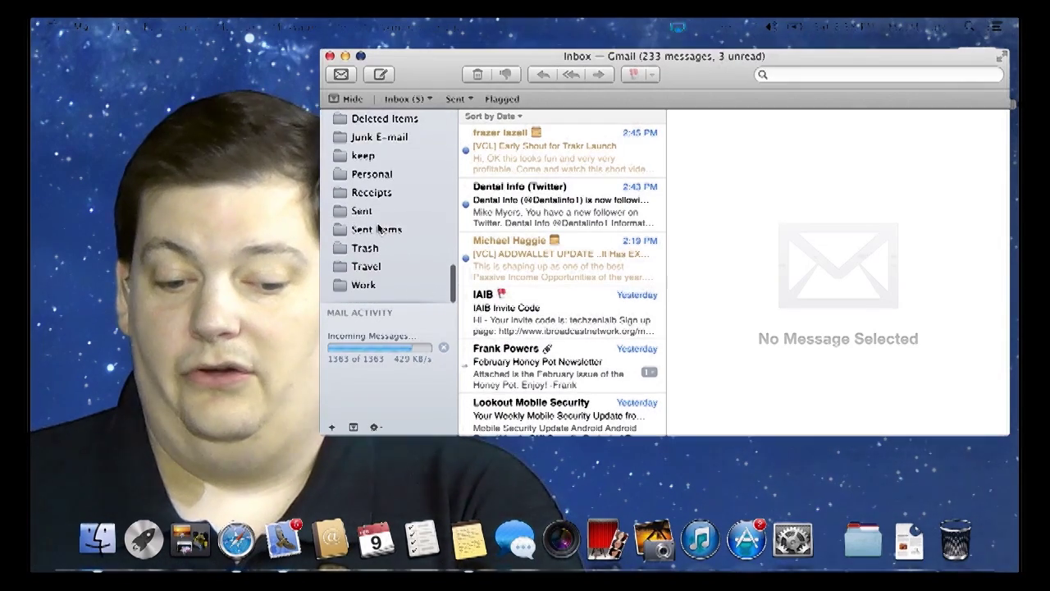
scroll(379, 227, "up", 15)
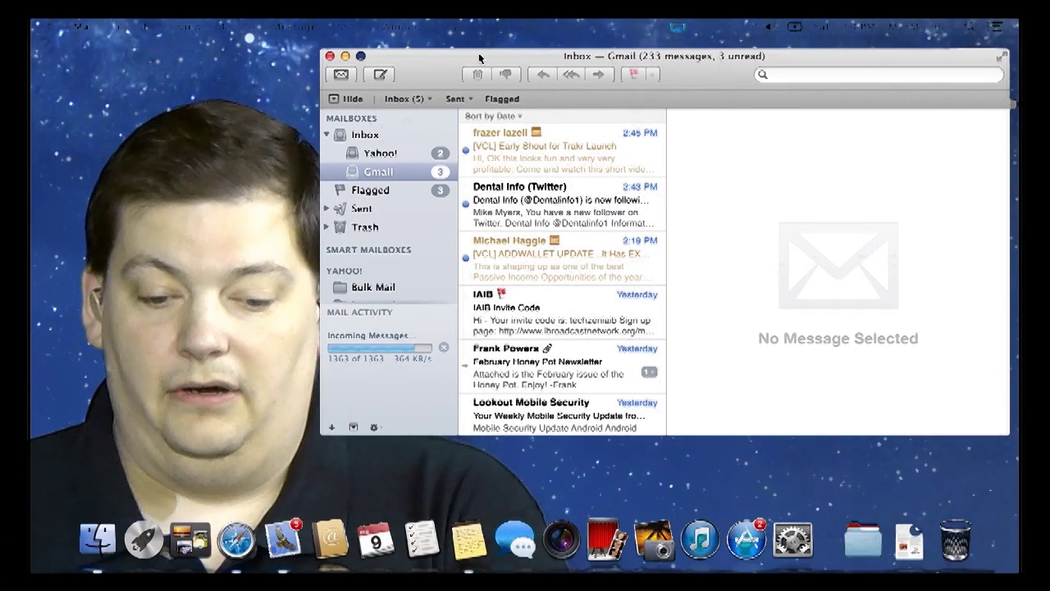
left_click_drag(480, 57, 490, 57)
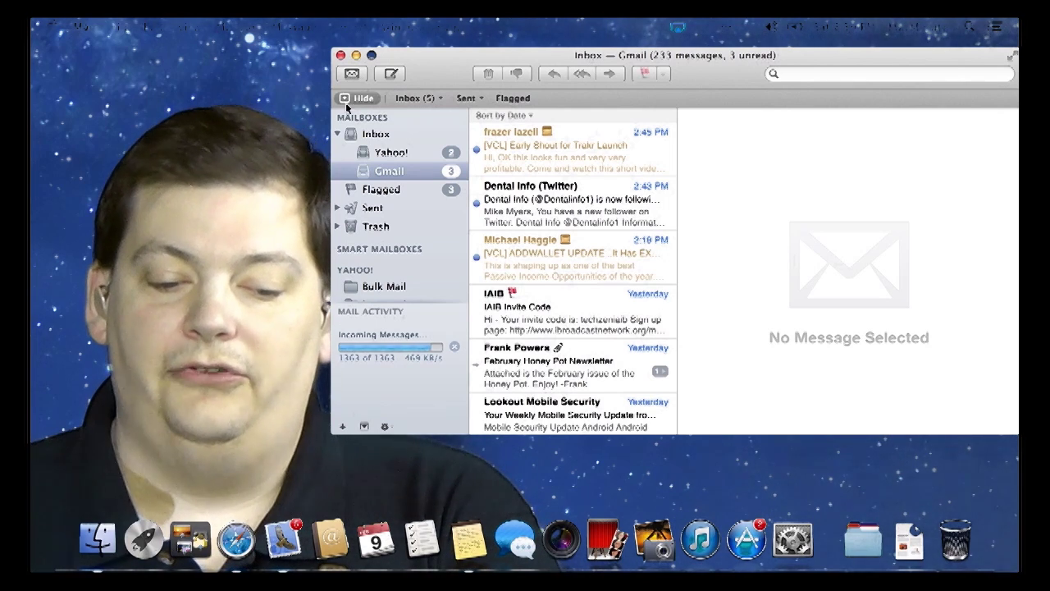
- Start a new message and set its From address to the Yahoo! account
left_click(393, 74)
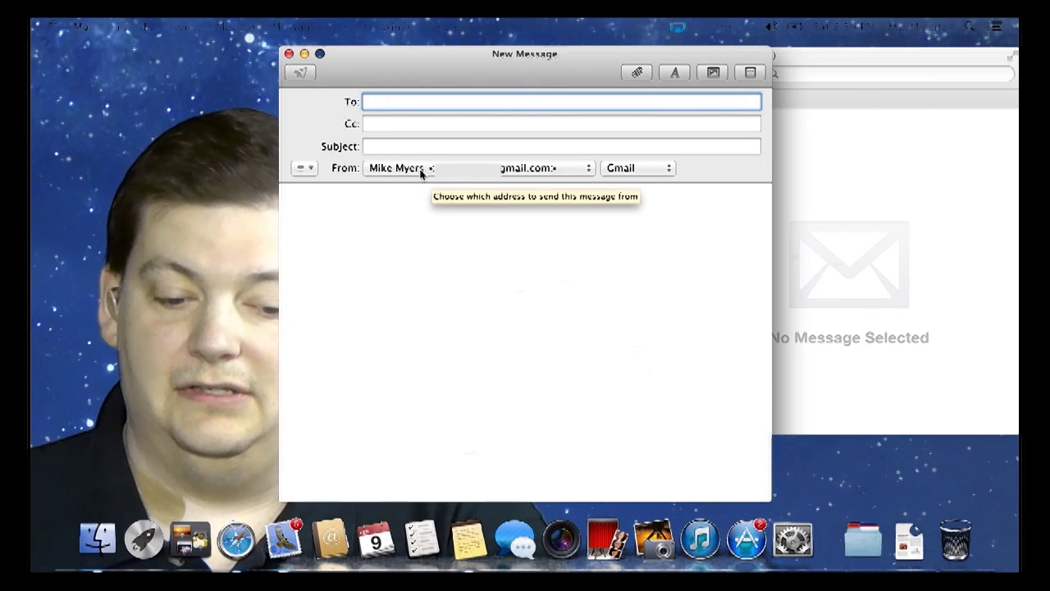
left_click(588, 170)
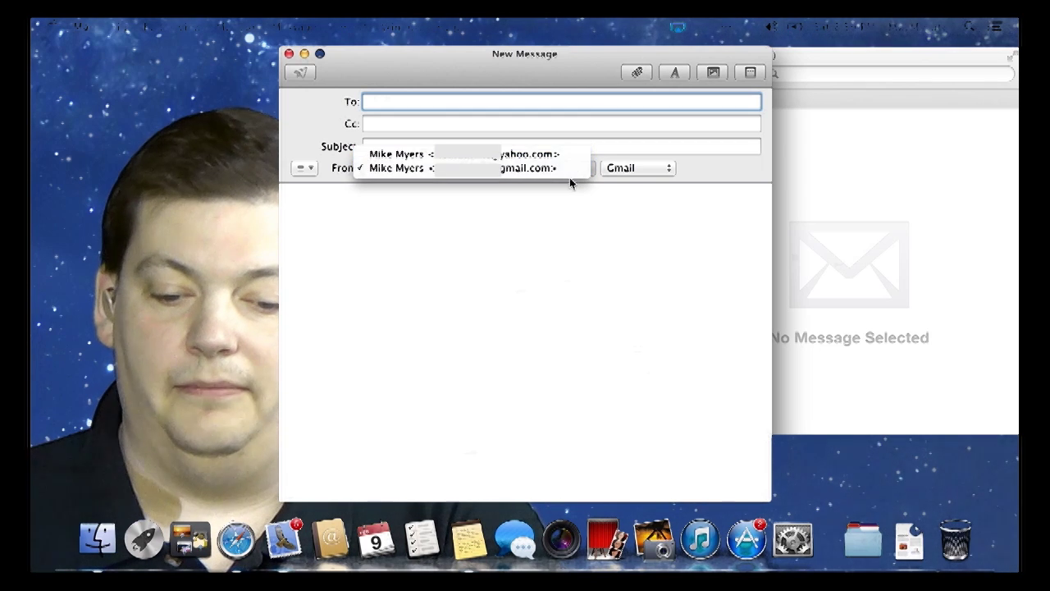
left_click(569, 157)
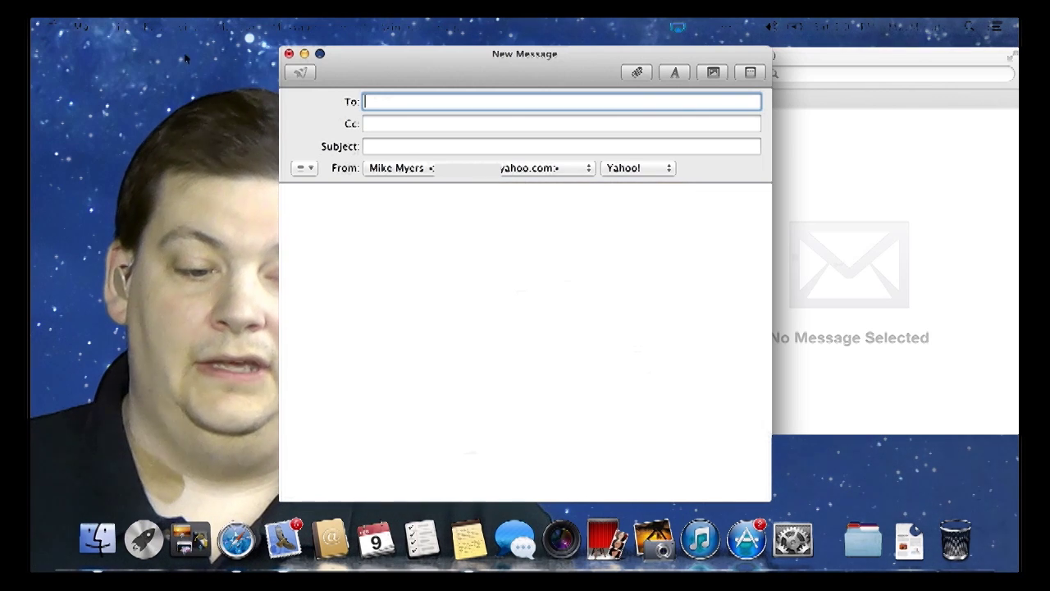
- Look through the Mail menu for preferences, then bring up the attach-file chooser
left_click(85, 28)
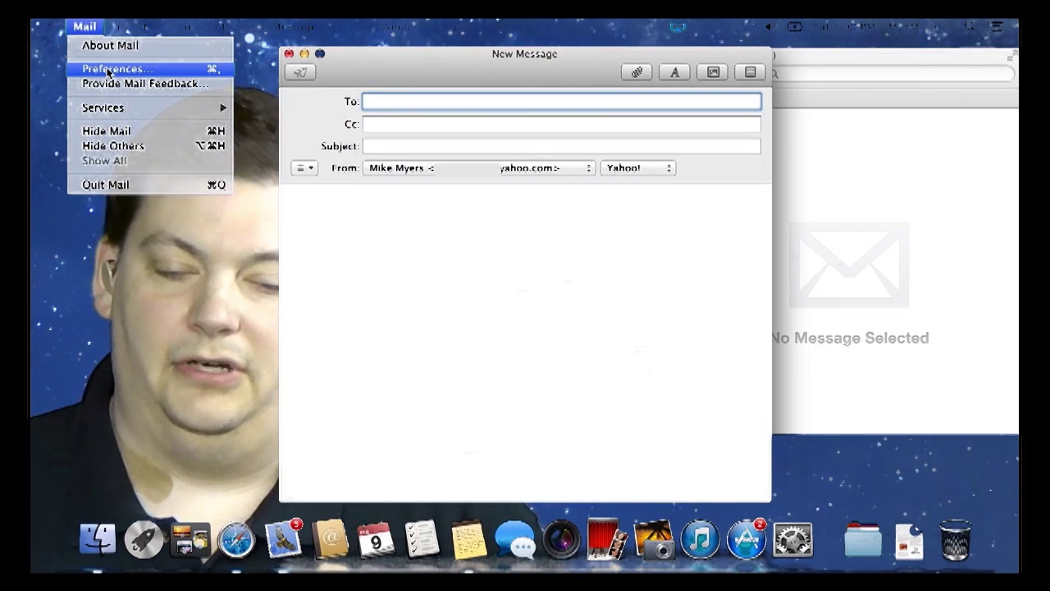
left_click(433, 55)
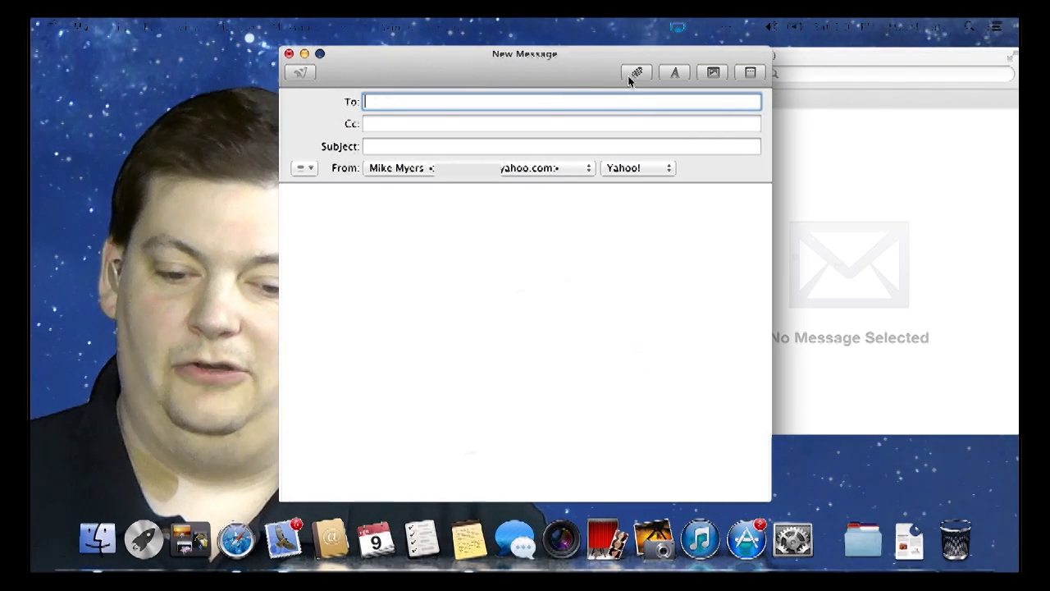
left_click(638, 74)
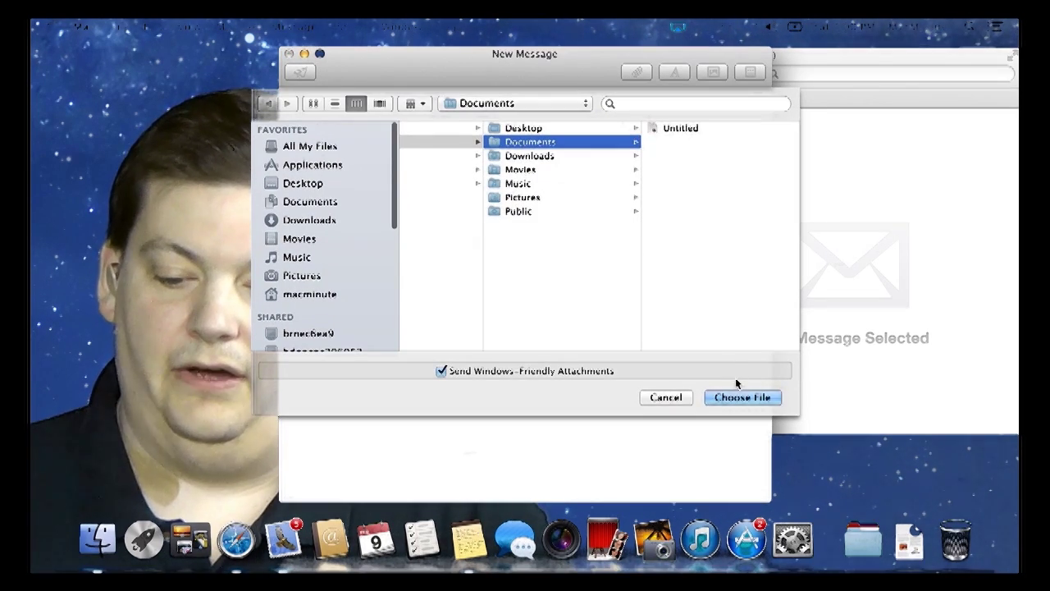
- Cancel the attachment chooser, move the New Message window right, and open the Photo Browser
left_click(671, 397)
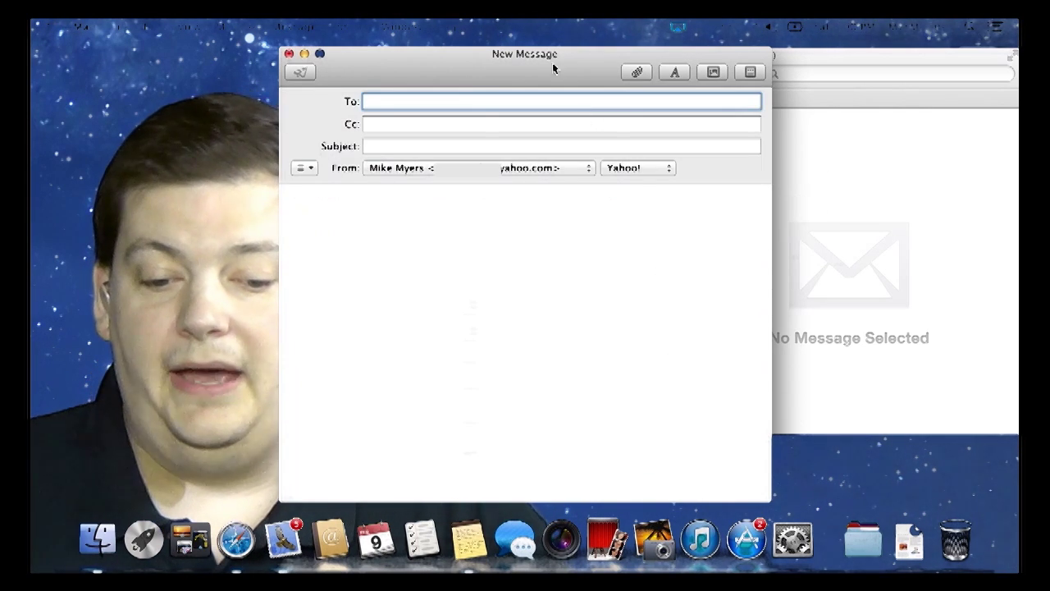
left_click_drag(549, 51, 671, 51)
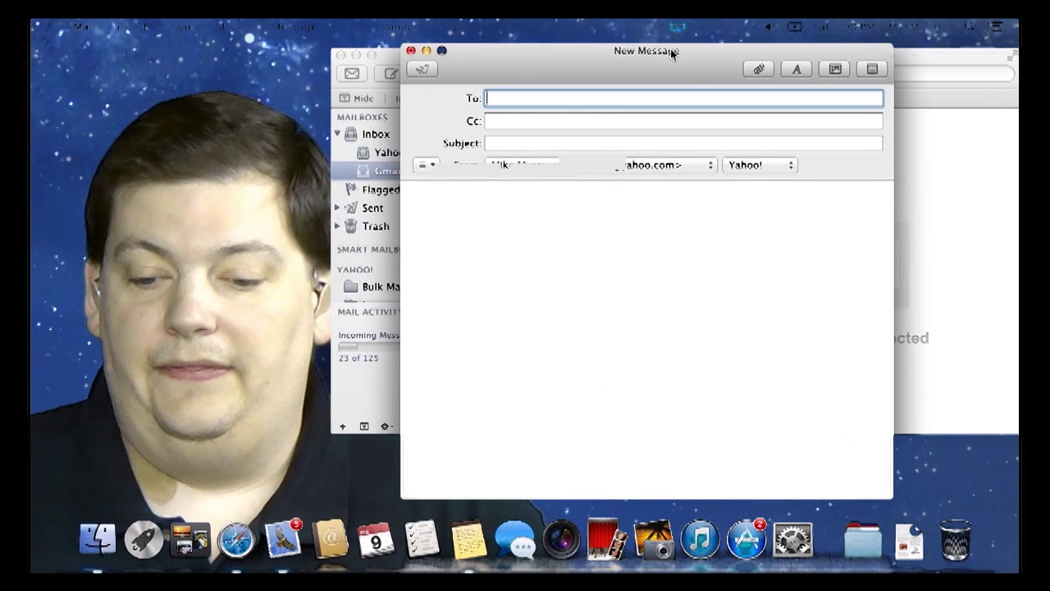
left_click(837, 70)
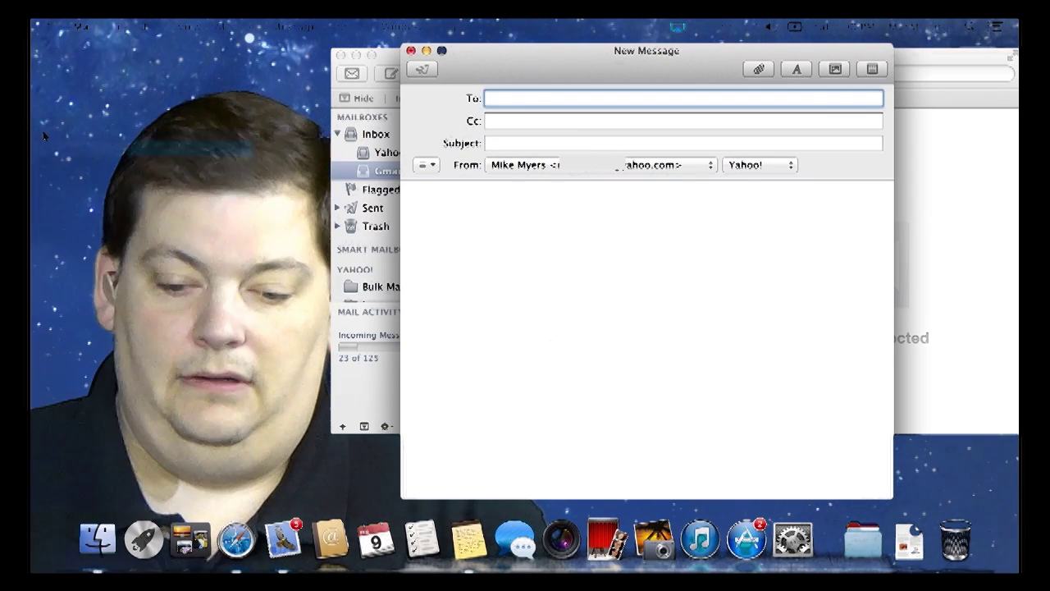
- Apply the Birthday 'Banners' stationery after trying 'Dots', then hide the stationery picker
left_click(872, 70)
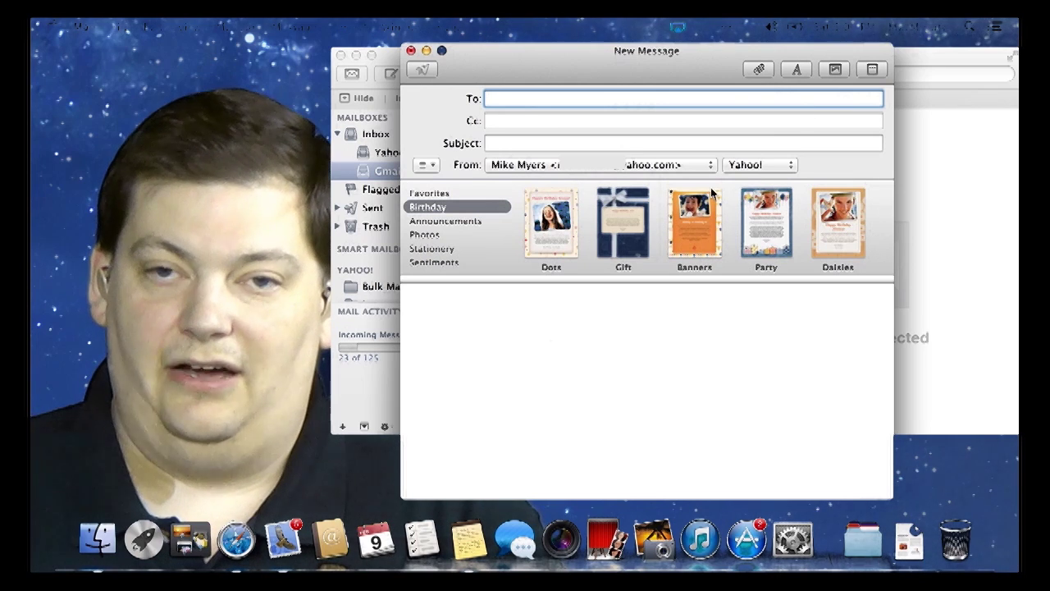
left_click(561, 246)
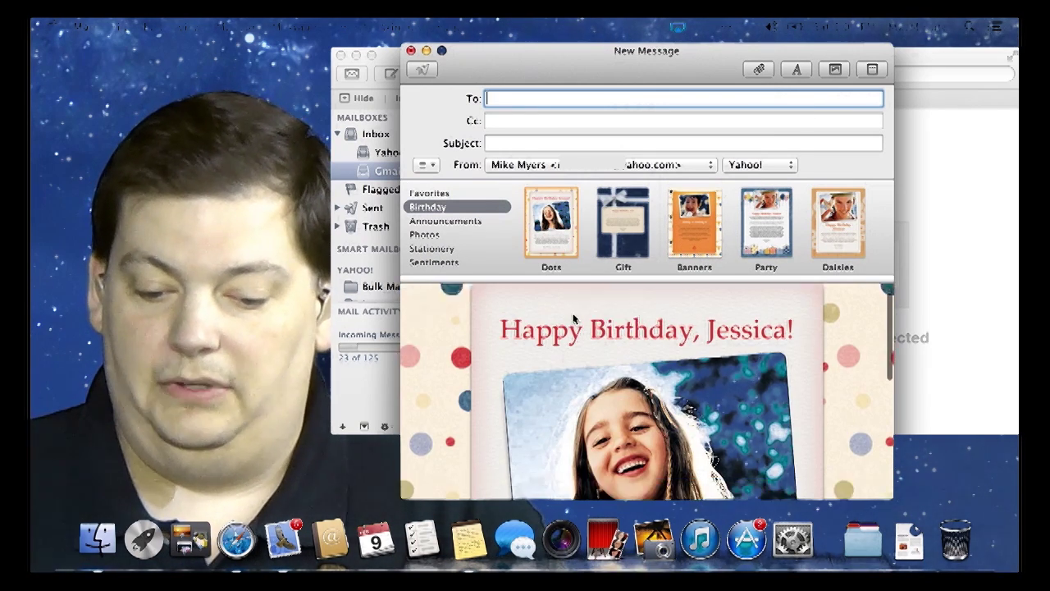
scroll(573, 318, "down", 2)
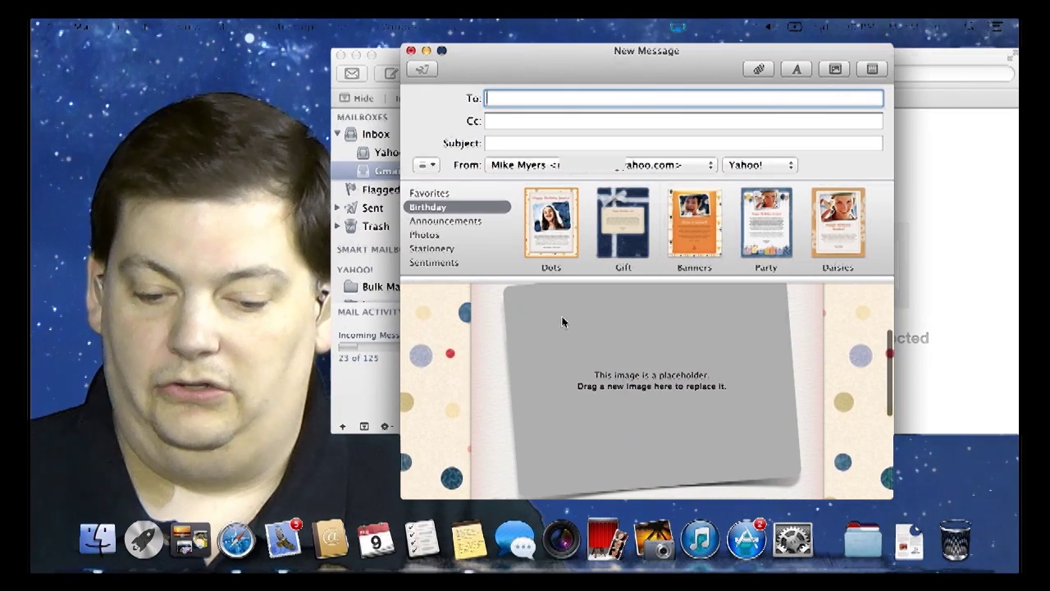
scroll(554, 361, "down", 3)
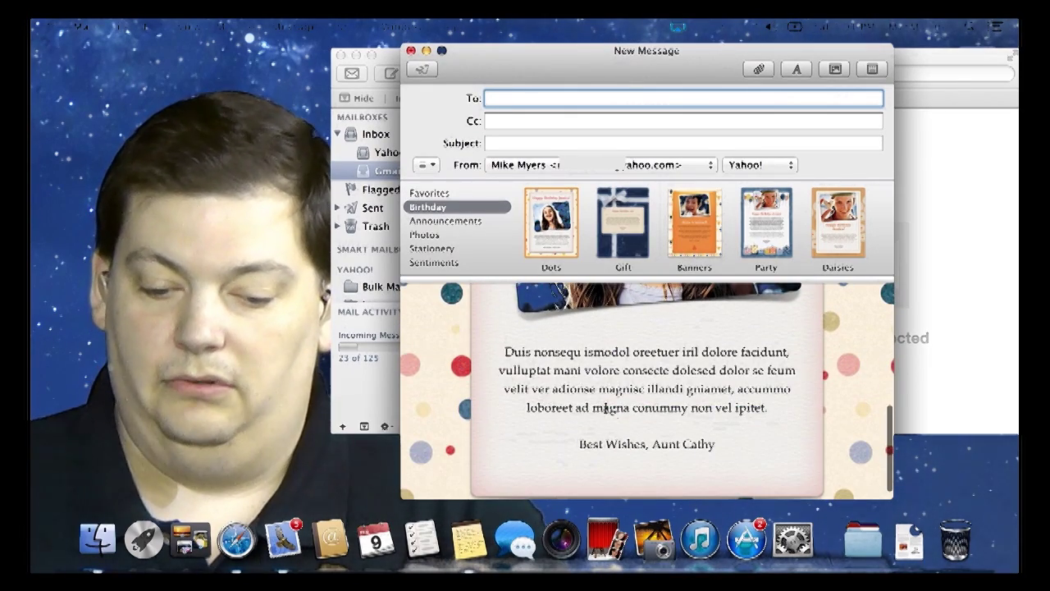
left_click(689, 239)
scroll(745, 346, "down", 3)
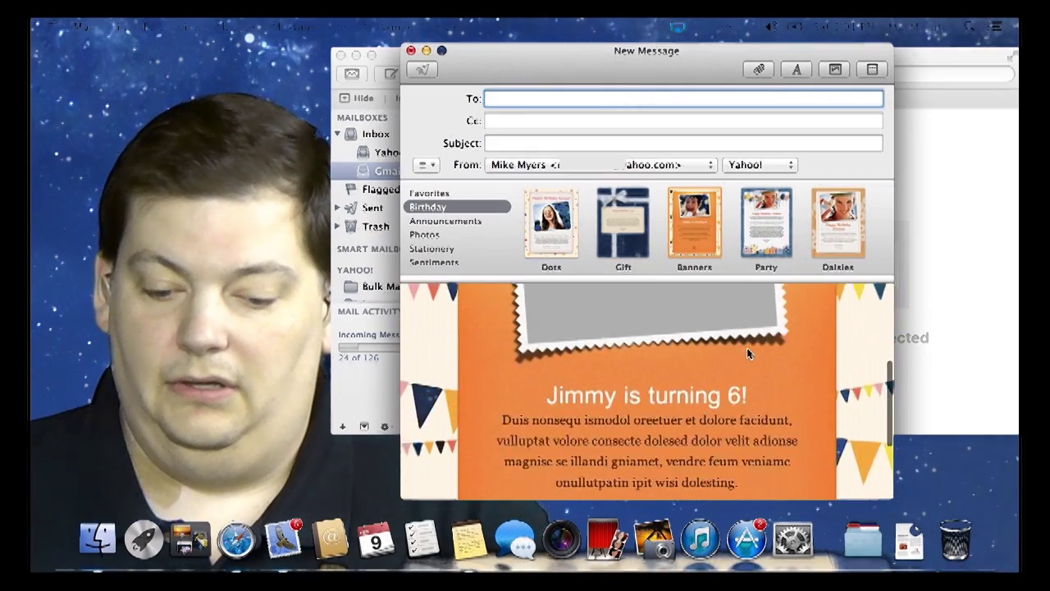
scroll(747, 347, "down", 2)
scroll(748, 351, "up", 5)
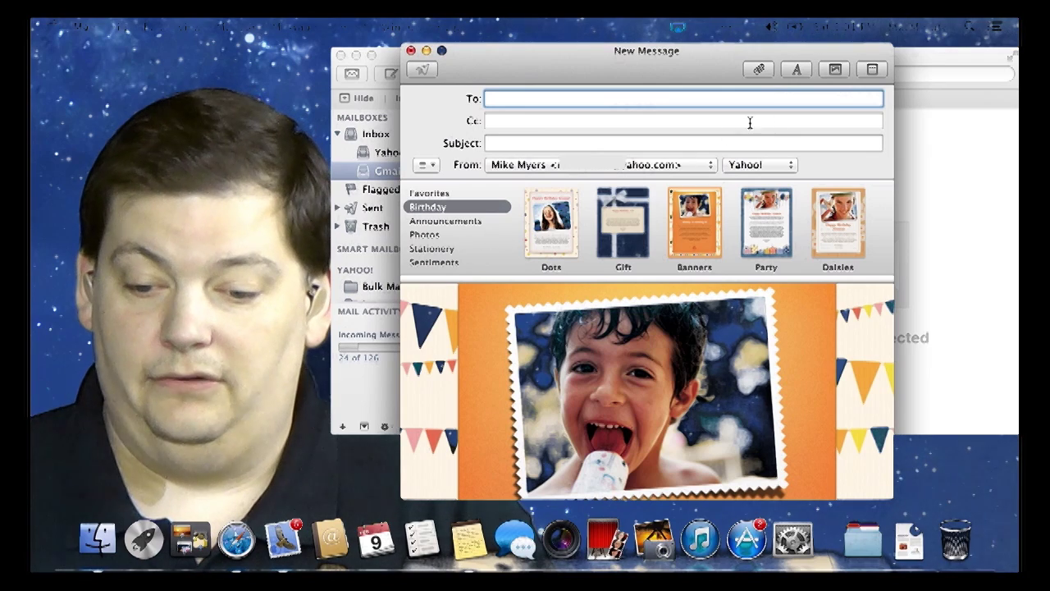
left_click(876, 72)
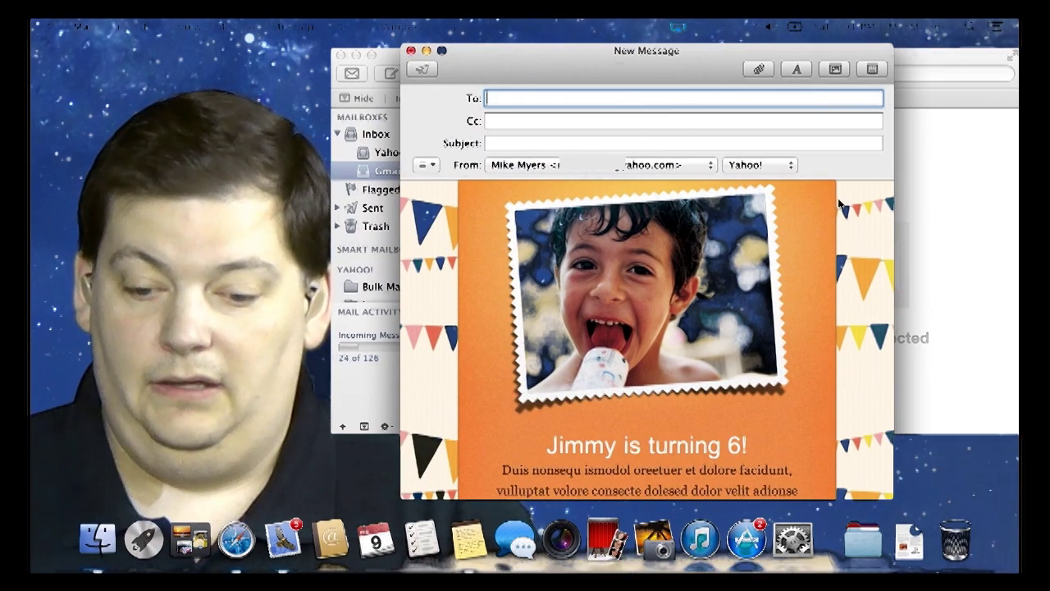
left_click(803, 73)
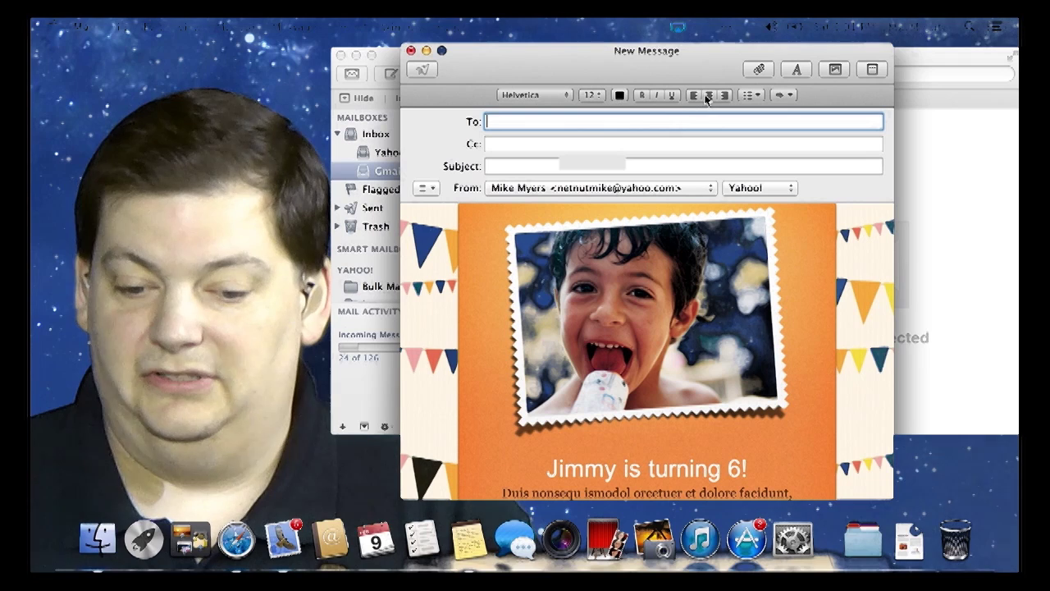
left_click(796, 71)
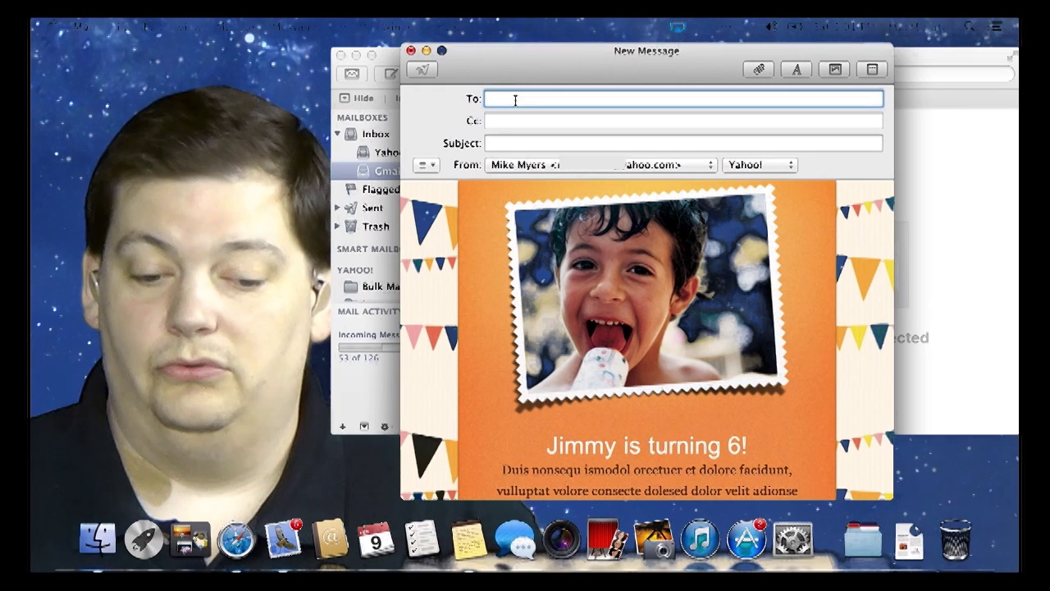
- Discard the birthday draft without saving and open '[VCL] Early Shout for Trakr Launch'
left_click(411, 51)
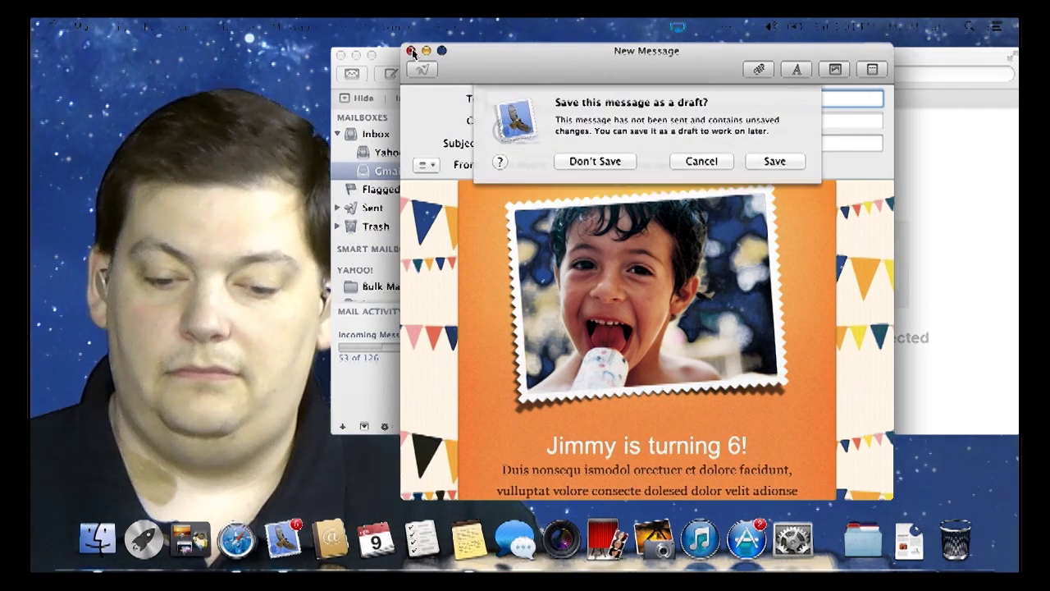
left_click(594, 162)
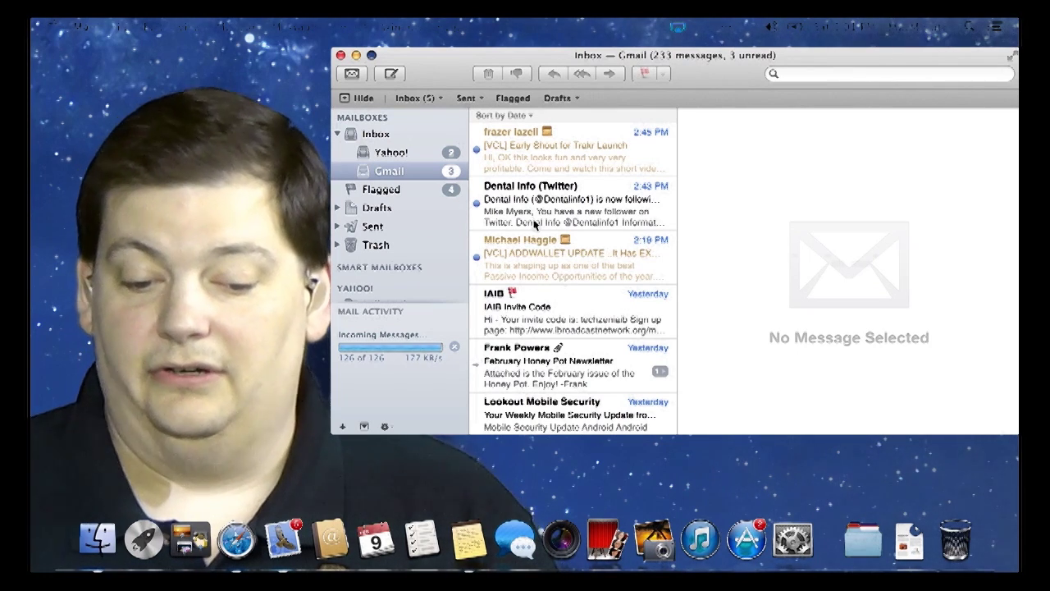
left_click(530, 162)
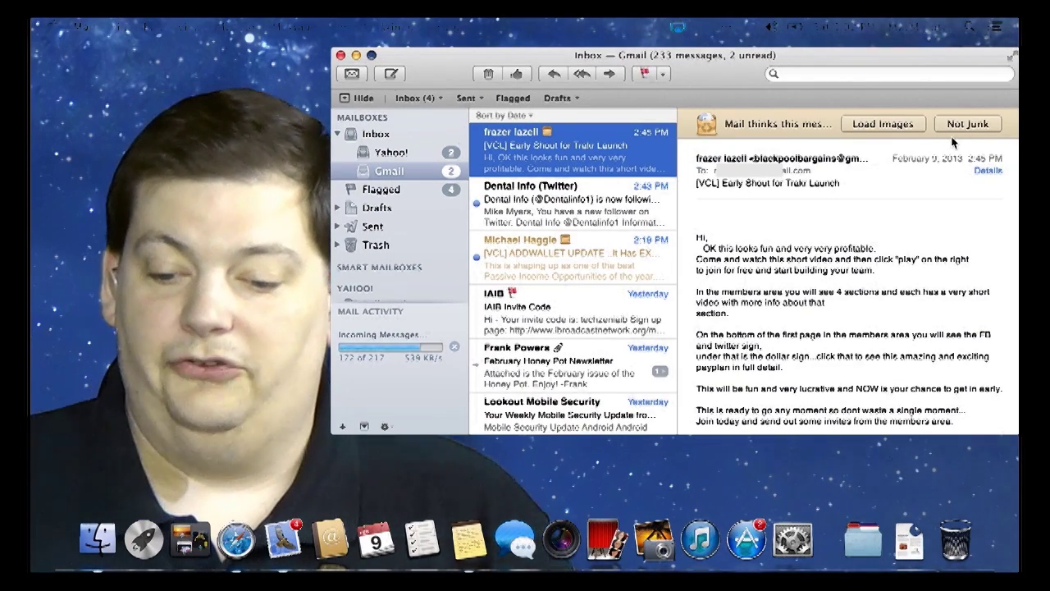
- Load the blocked images in the Trakr Launch email, then open the February Honey Pot Newsletter thread
left_click(884, 124)
mouse_move(876, 195)
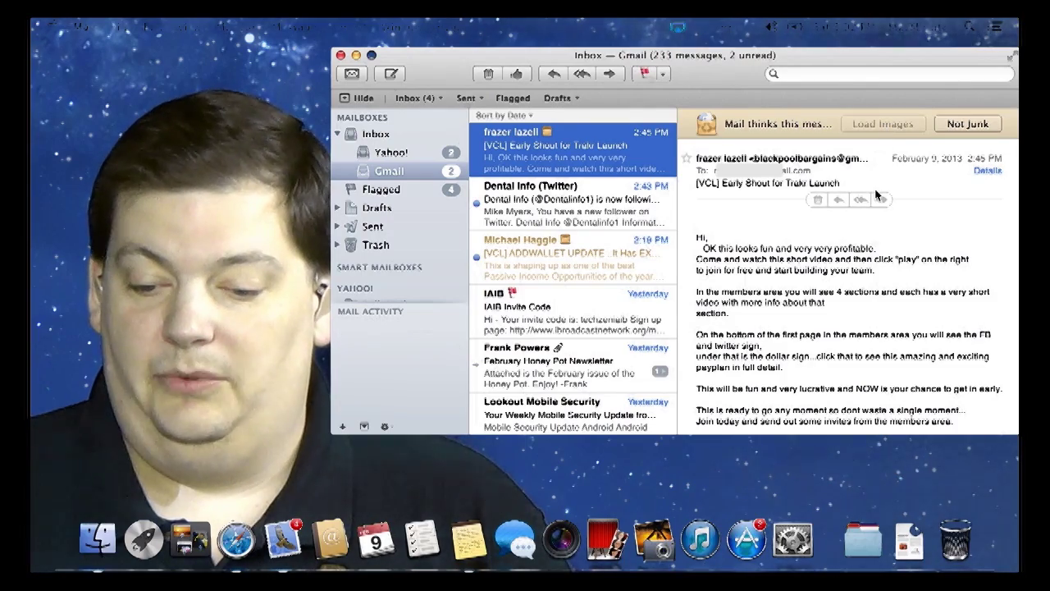
scroll(851, 230, "down", 10)
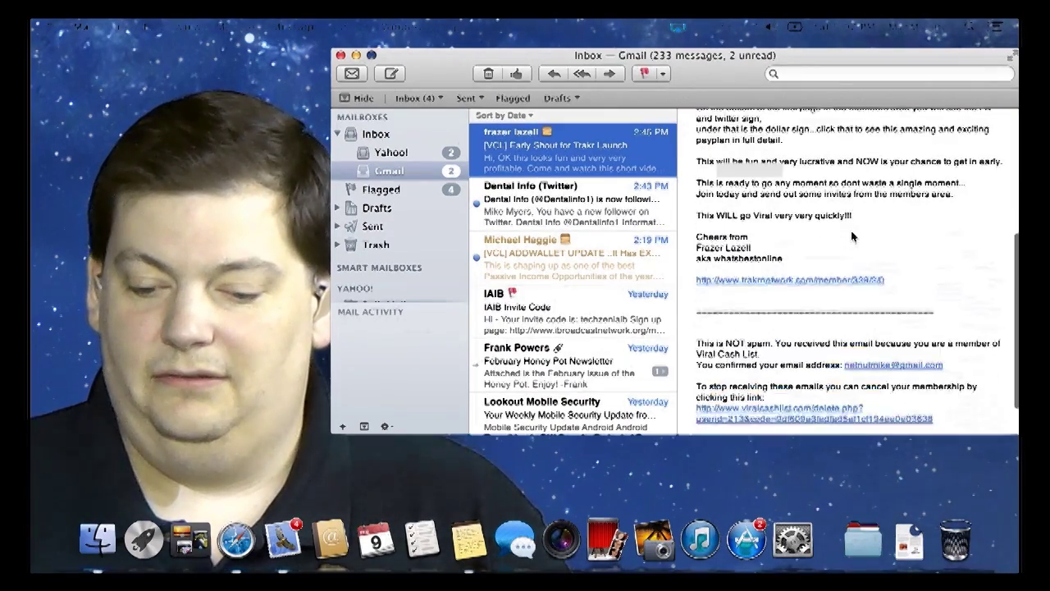
scroll(851, 229, "up", 10)
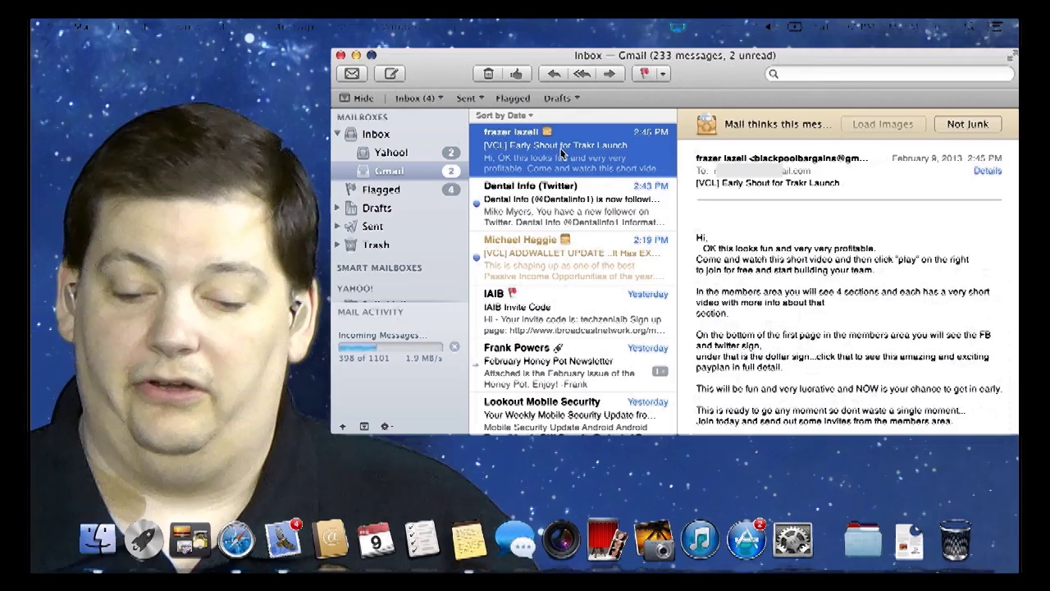
scroll(710, 187, "down", 3)
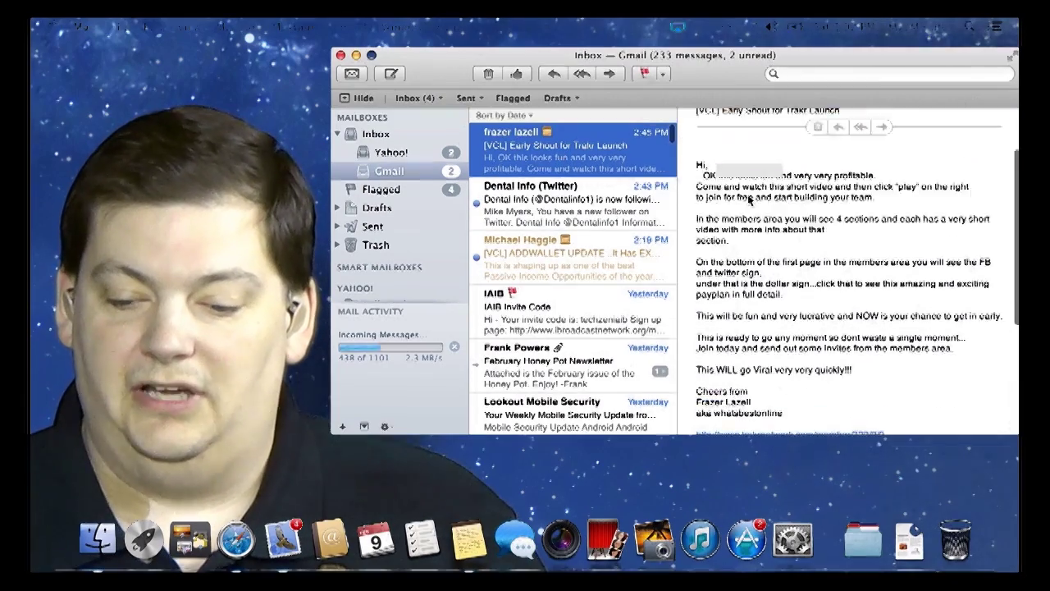
scroll(738, 196, "up", 2)
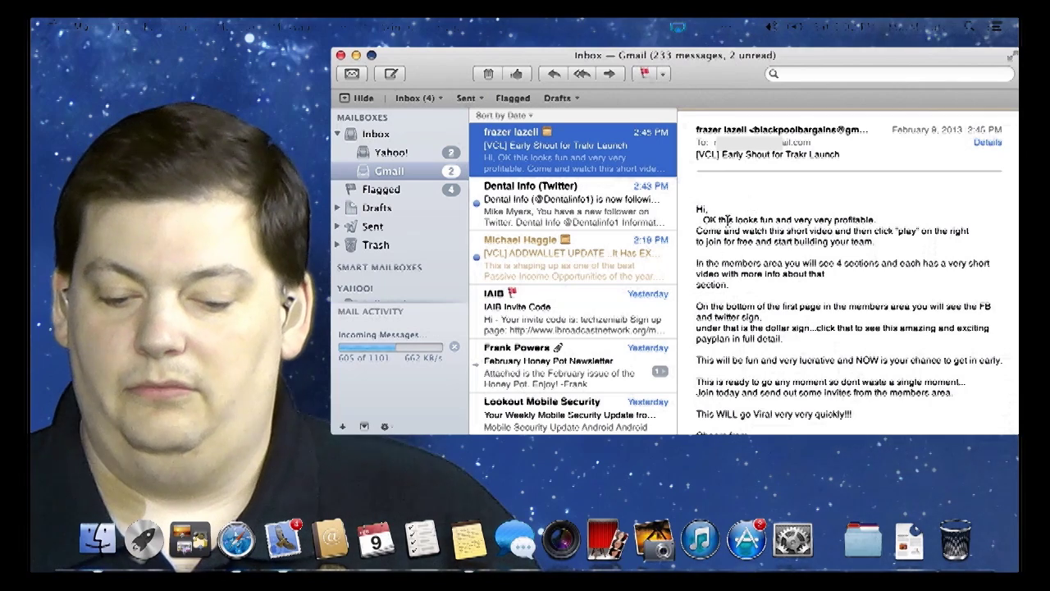
left_click(627, 362)
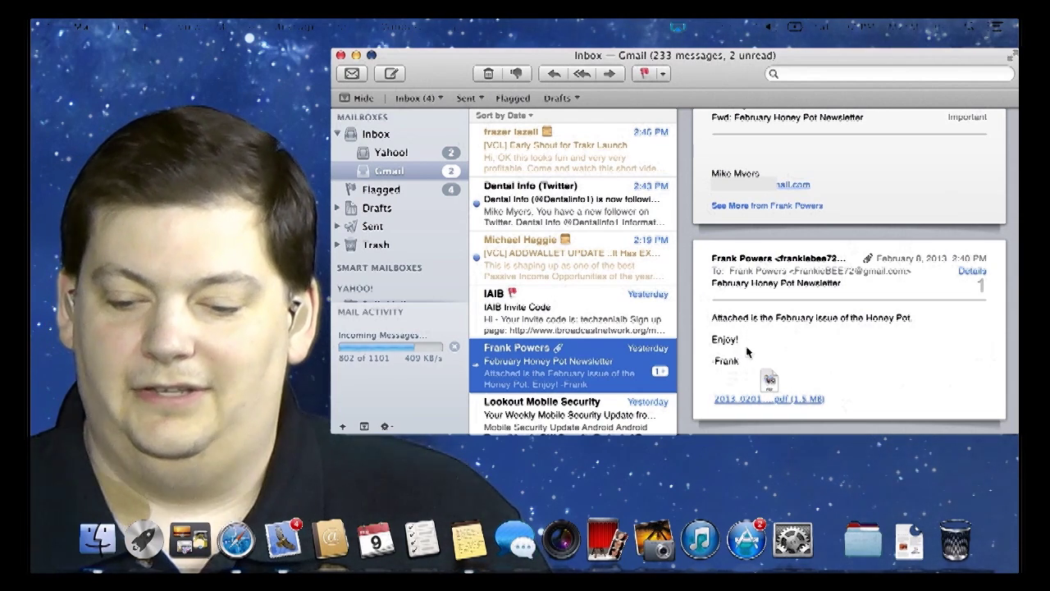
scroll(766, 297, "up", 3)
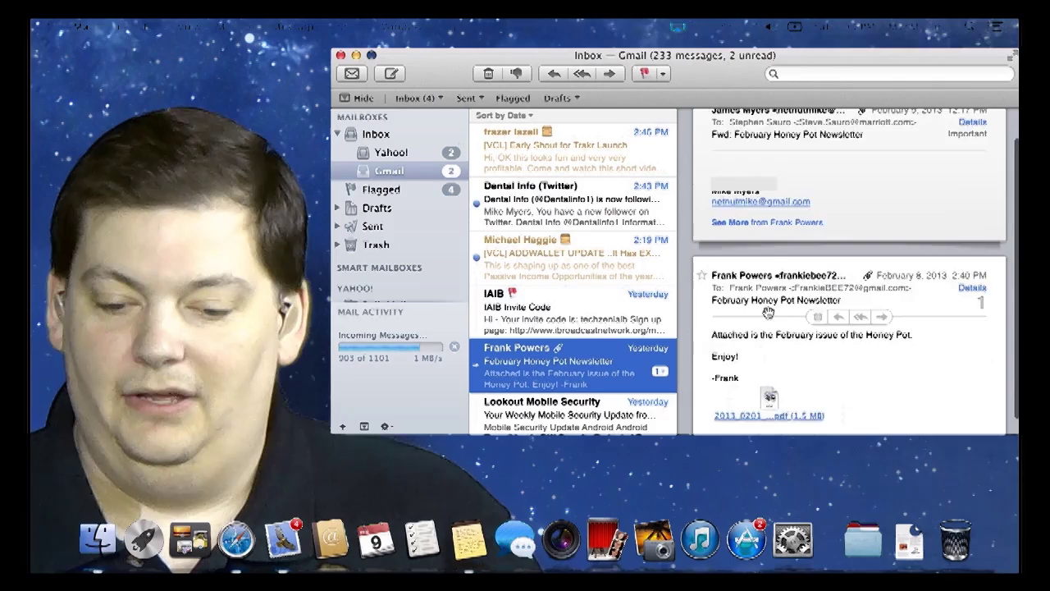
scroll(770, 316, "up", 2)
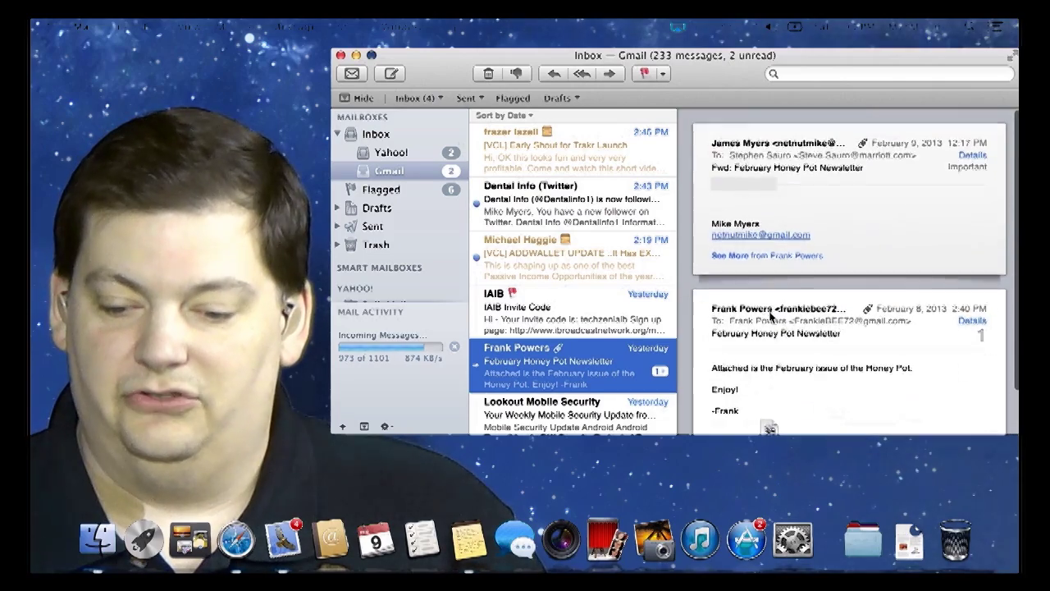
scroll(738, 328, "down", 3)
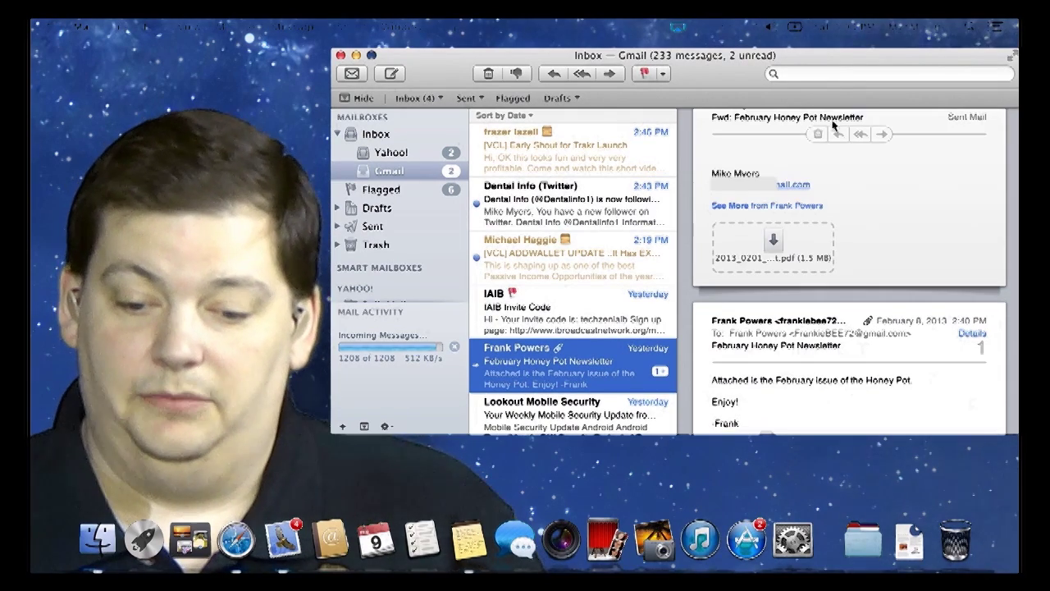
left_click(832, 76)
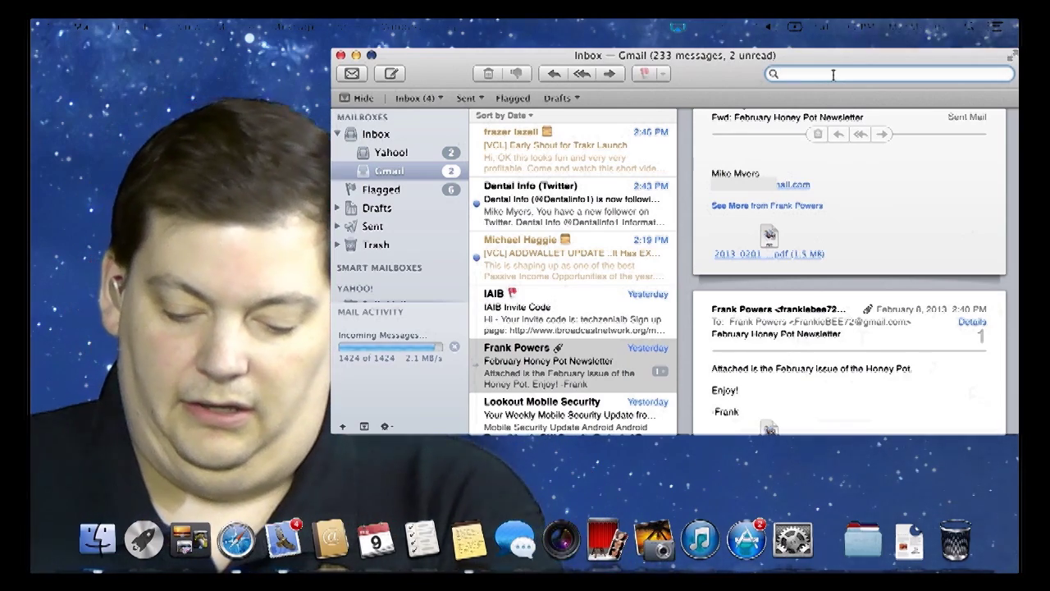
- Filter the inbox to subjects containing 'VCL', then clear the search
type("VCL")
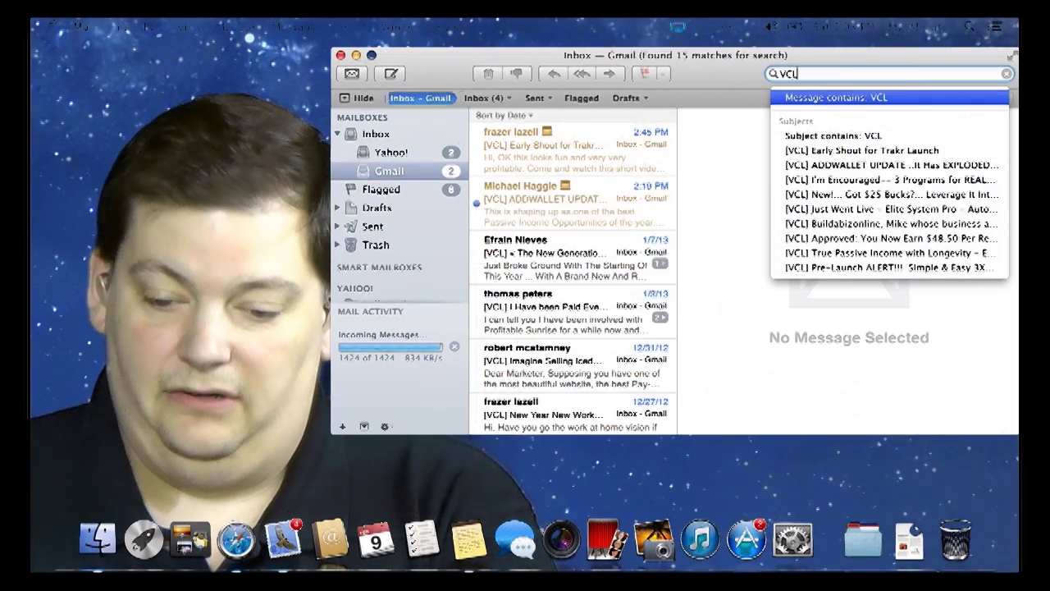
left_click(847, 137)
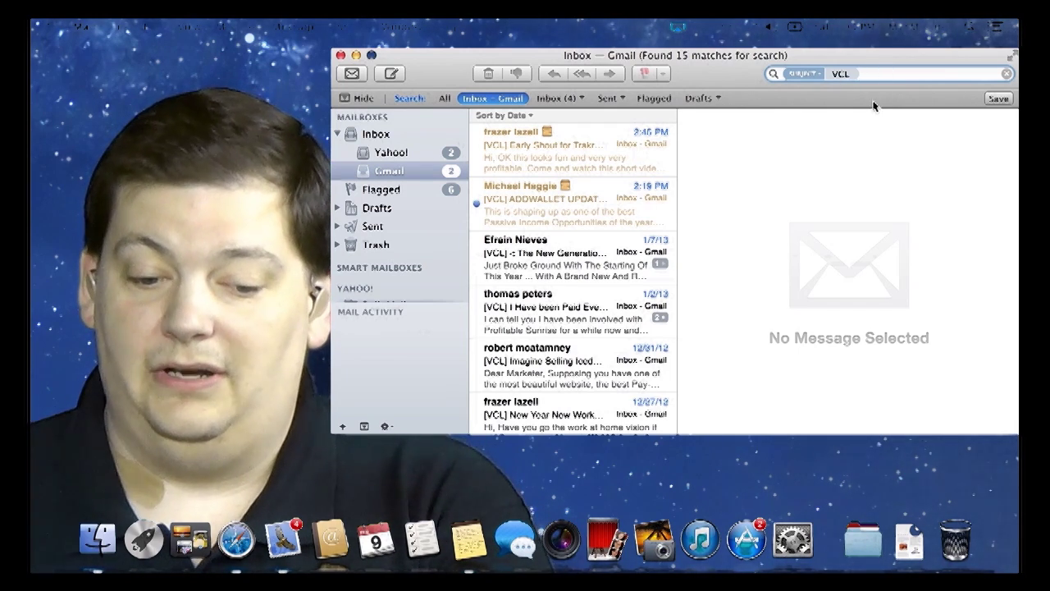
left_click(1008, 75)
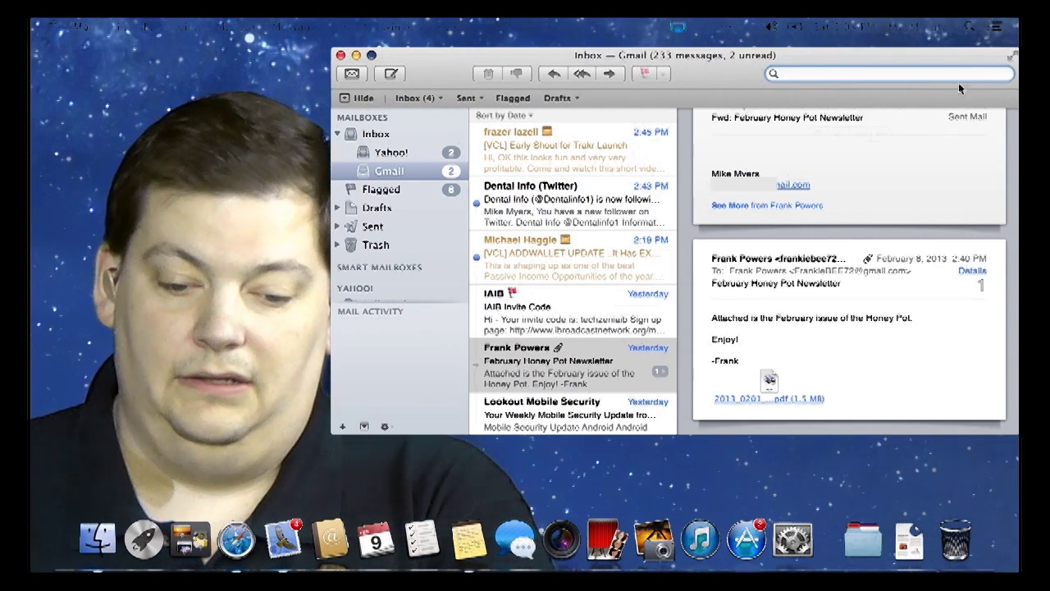